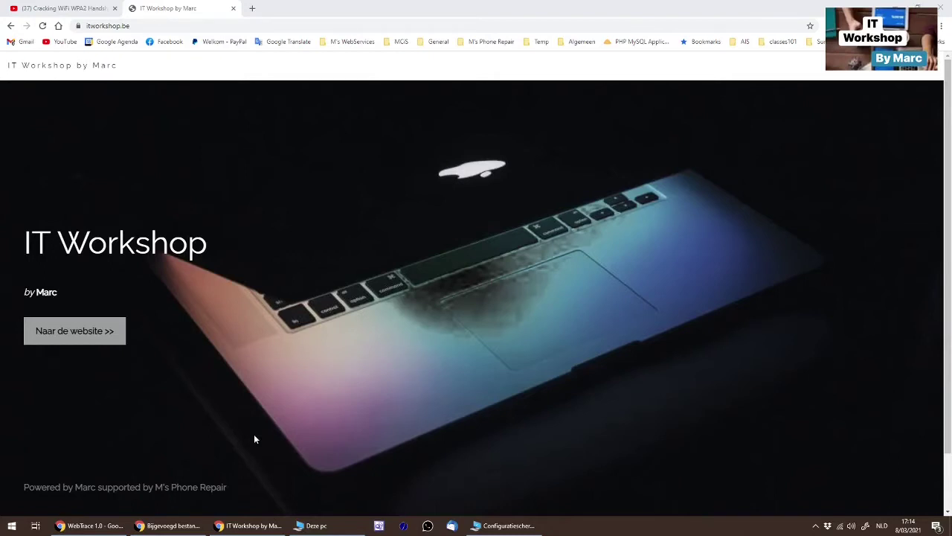
- View the system properties of Deze pc to check the Windows edition, and close the window again
left_click(318, 525)
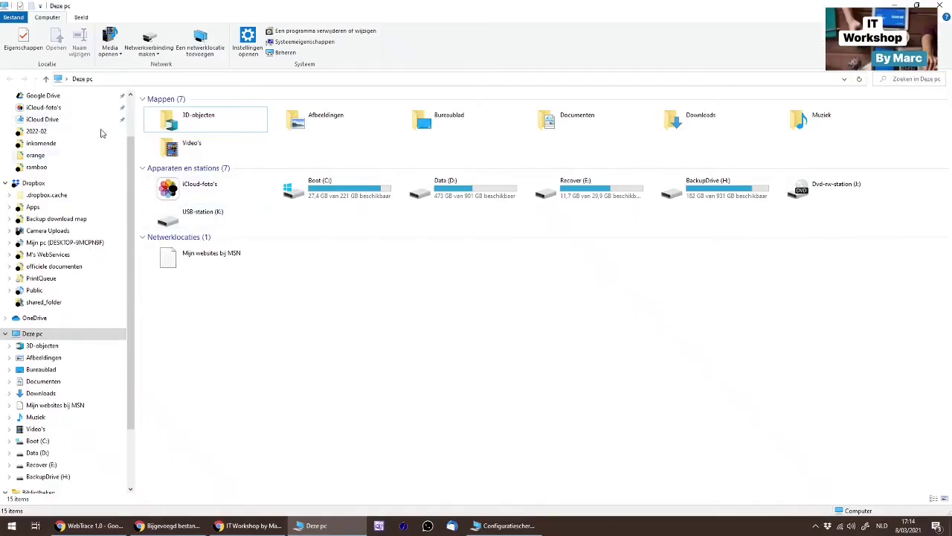
right_click(43, 335)
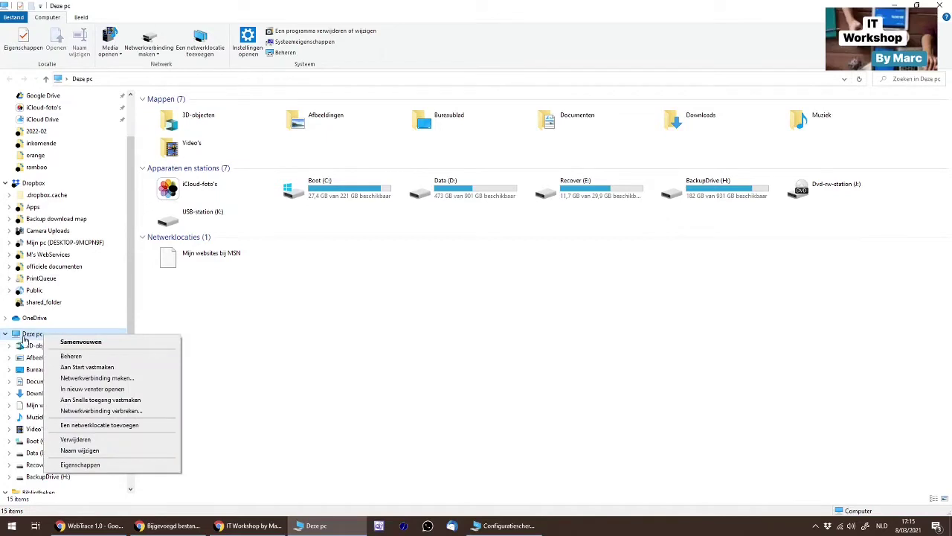
left_click(101, 465)
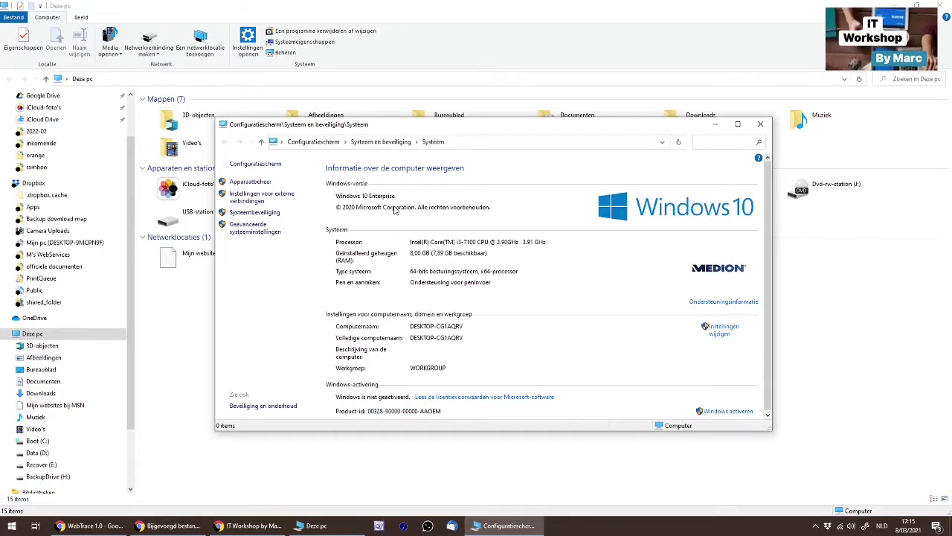
left_click(760, 124)
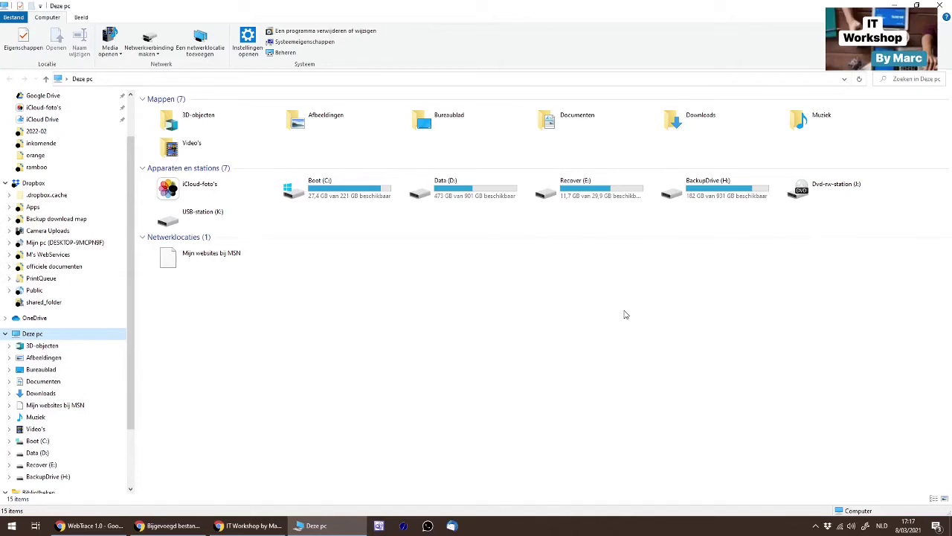
- Open Programma's en onderdelen from the Control Panel items, minimize the Deze pc window and maximize the programs window
left_click(12, 527)
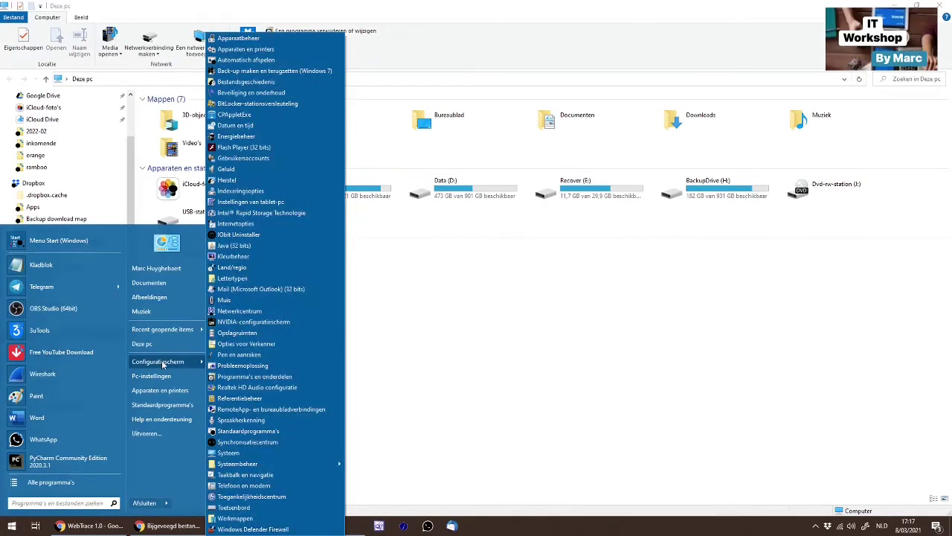
mouse_move(156, 363)
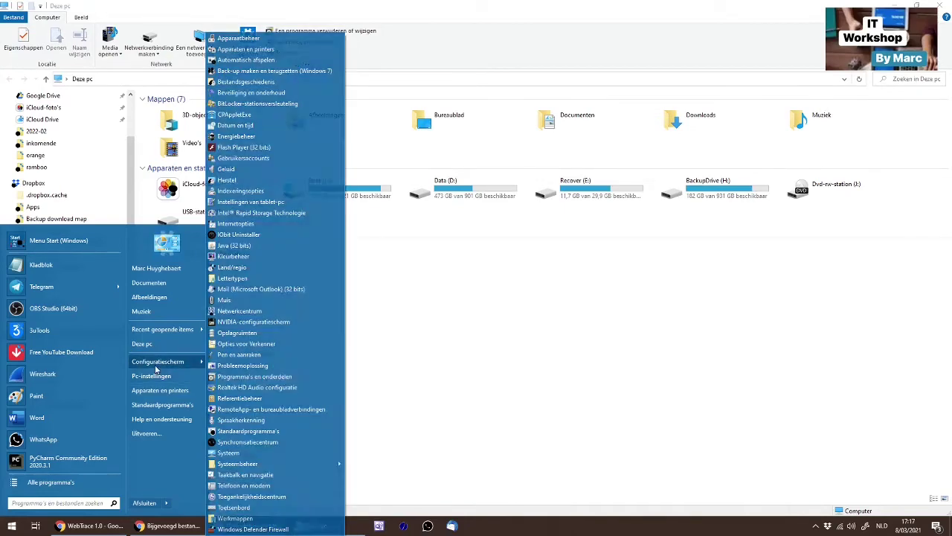
left_click(279, 378)
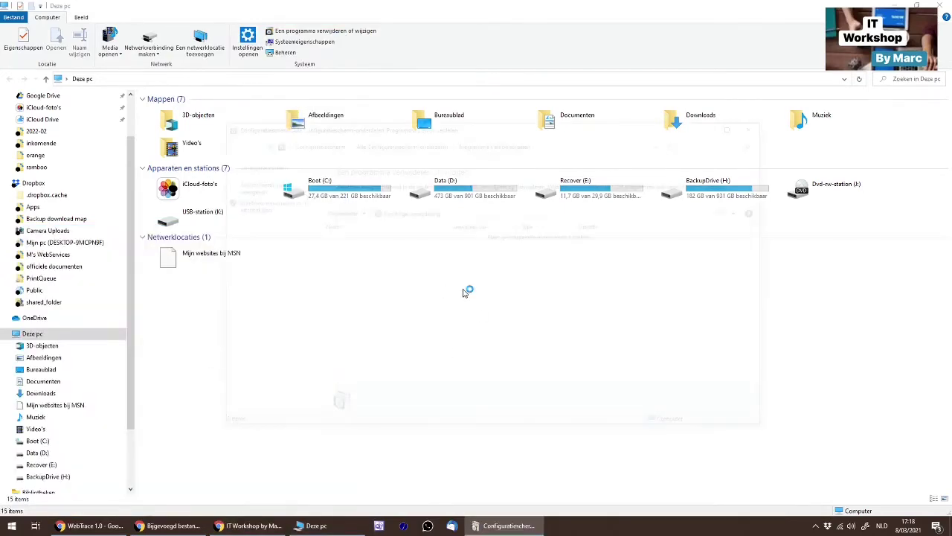
left_click(895, 5)
left_click(737, 124)
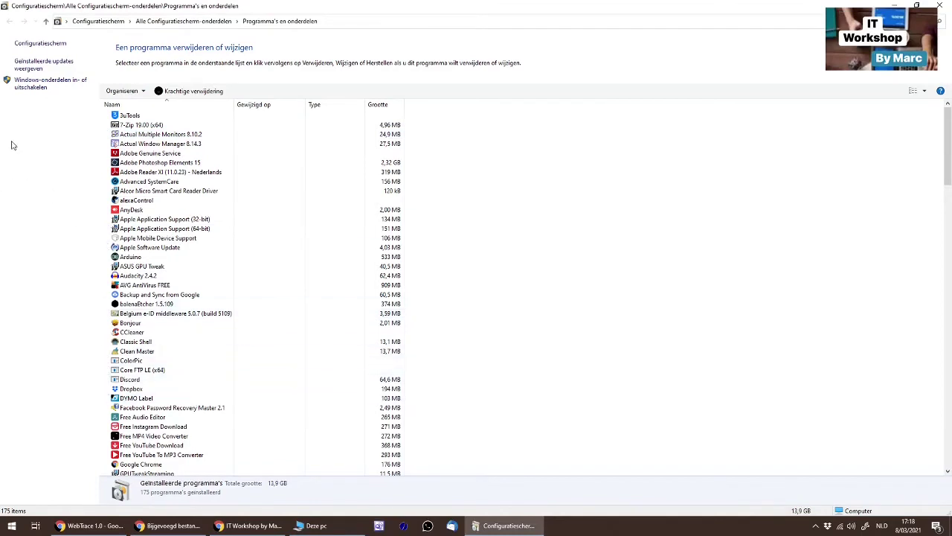
- Enable the Windows-Sandbox feature in Windows-onderdelen, apply the change and choose not to restart yet
left_click(46, 84)
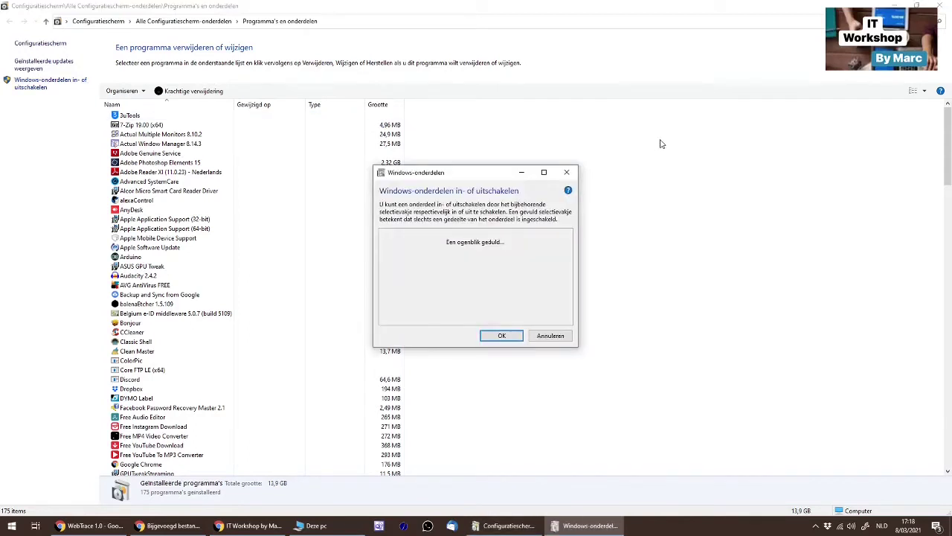
left_click(894, 4)
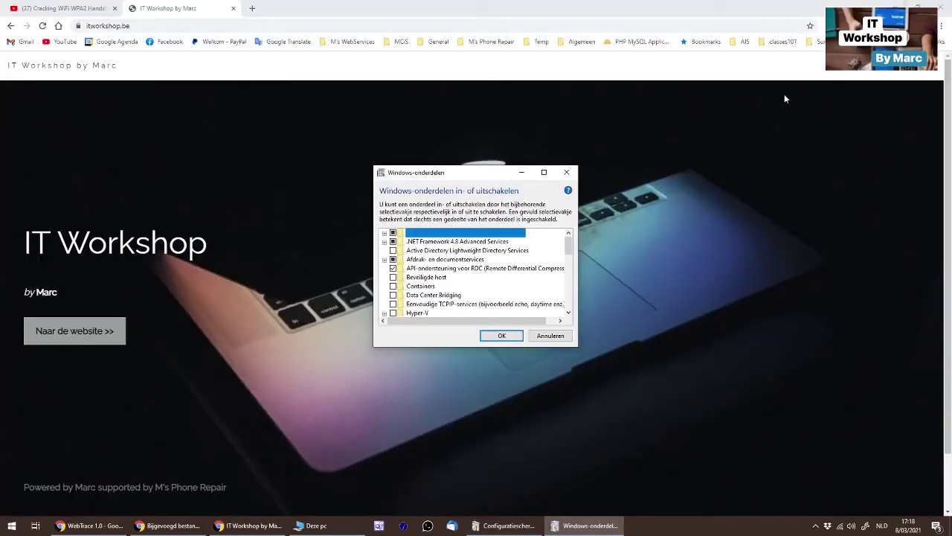
left_click(543, 174)
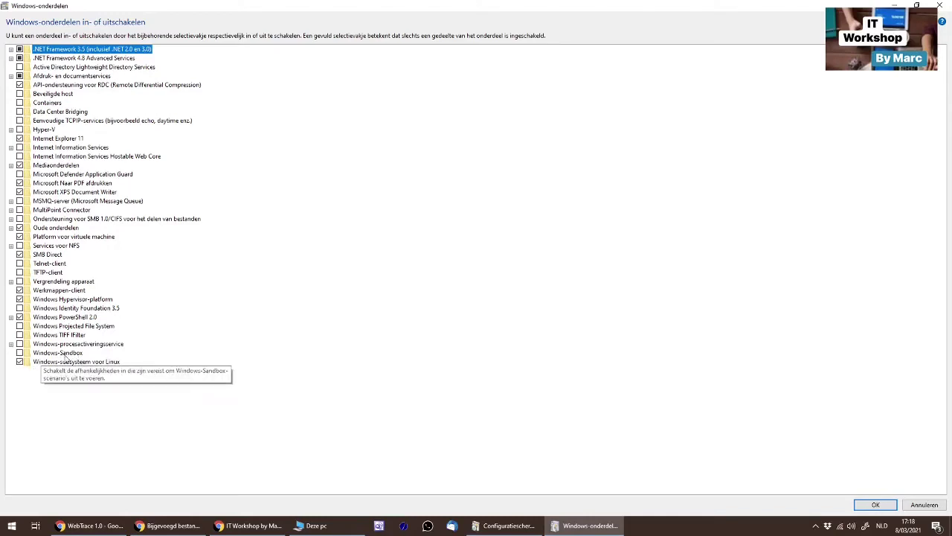
left_click(20, 354)
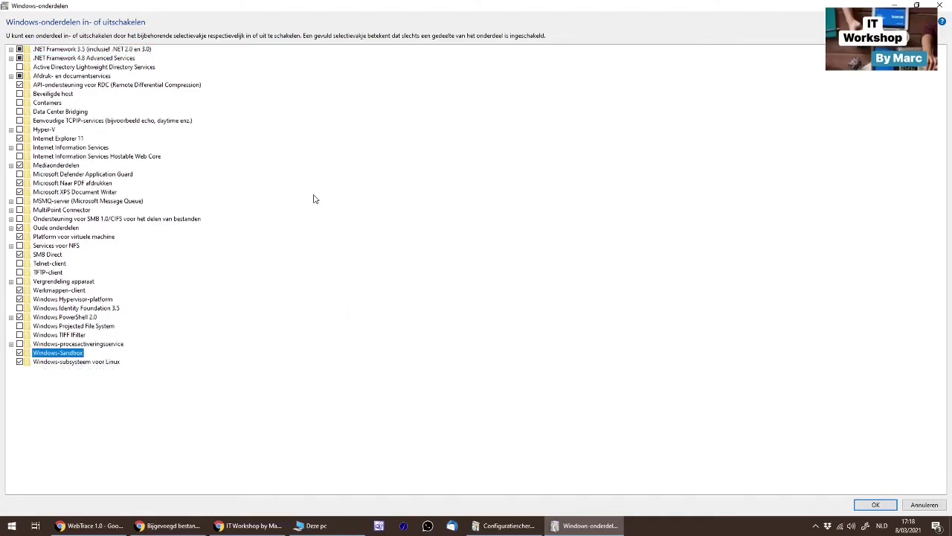
left_click(874, 505)
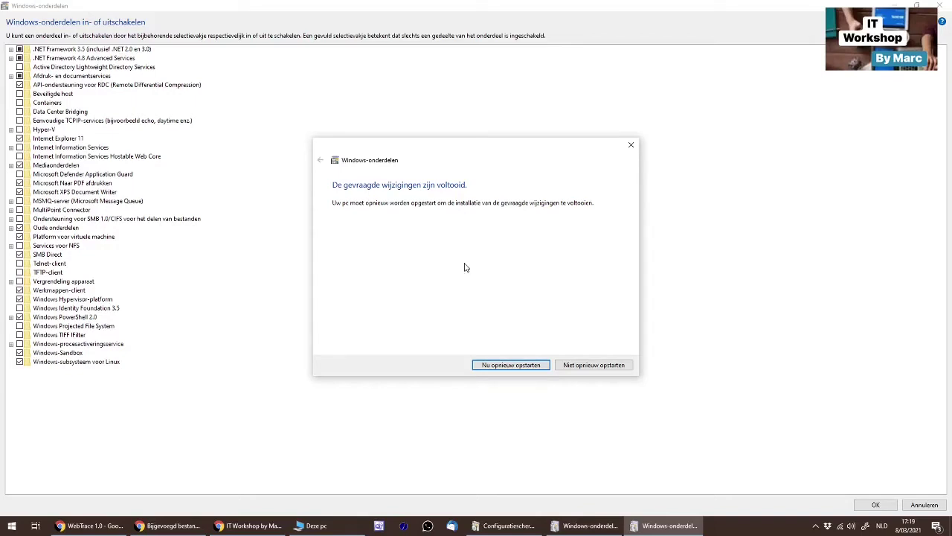
left_click(593, 365)
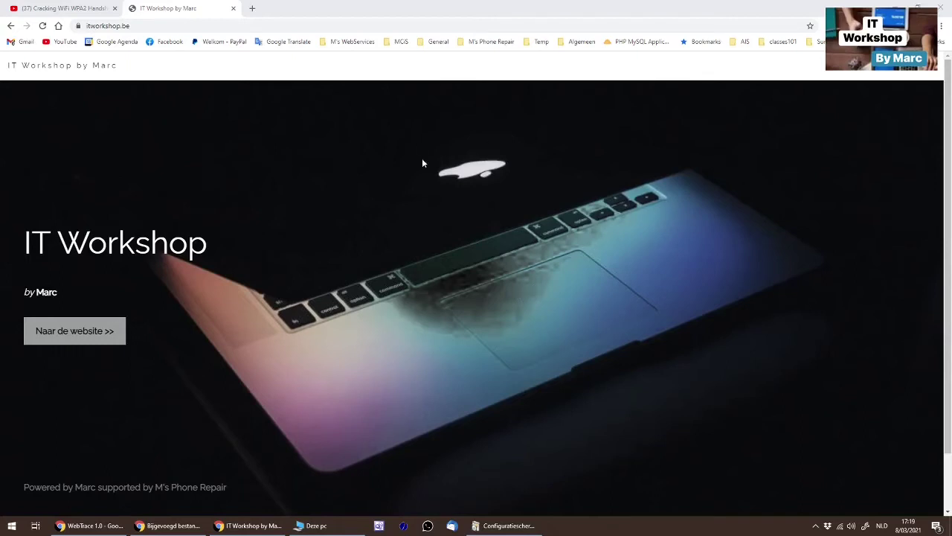
- Search the programs and files on the computer for "sandbox"
left_click(12, 525)
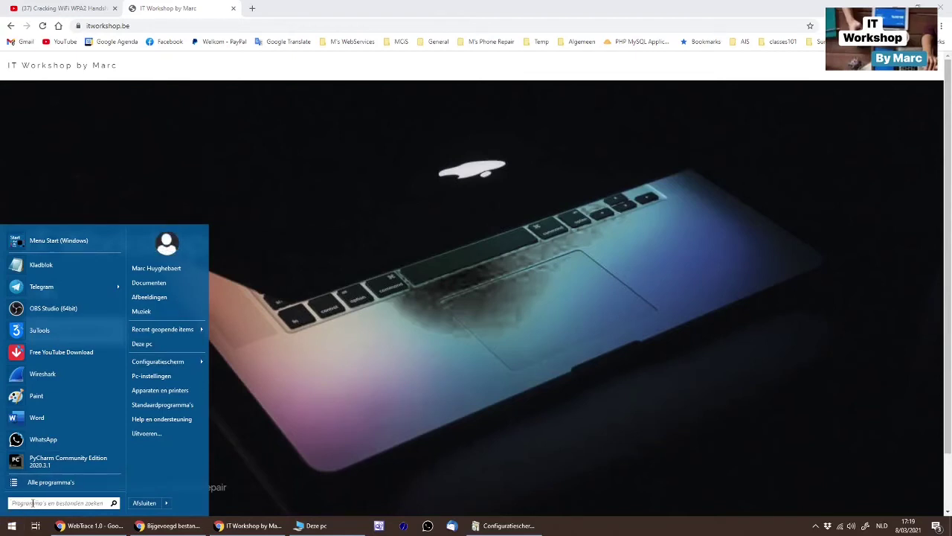
type("sand")
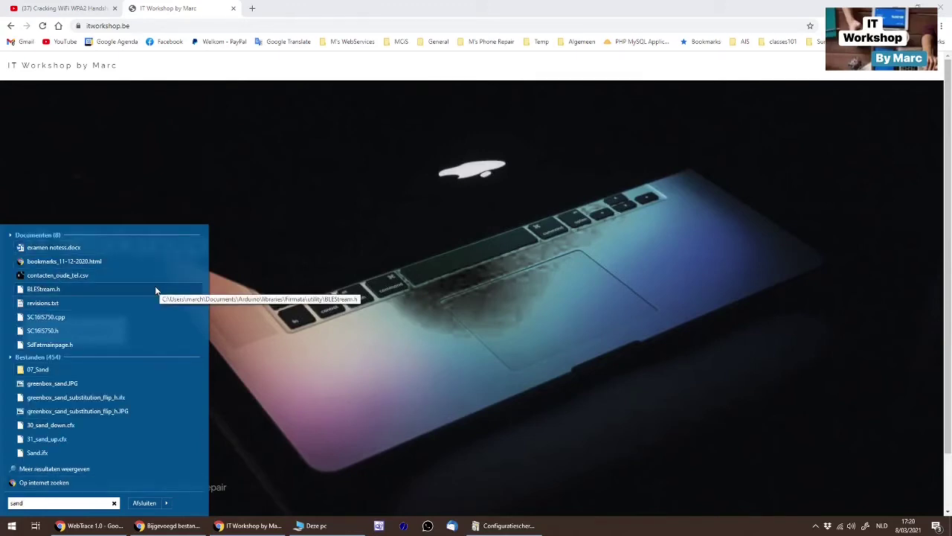
type("box")
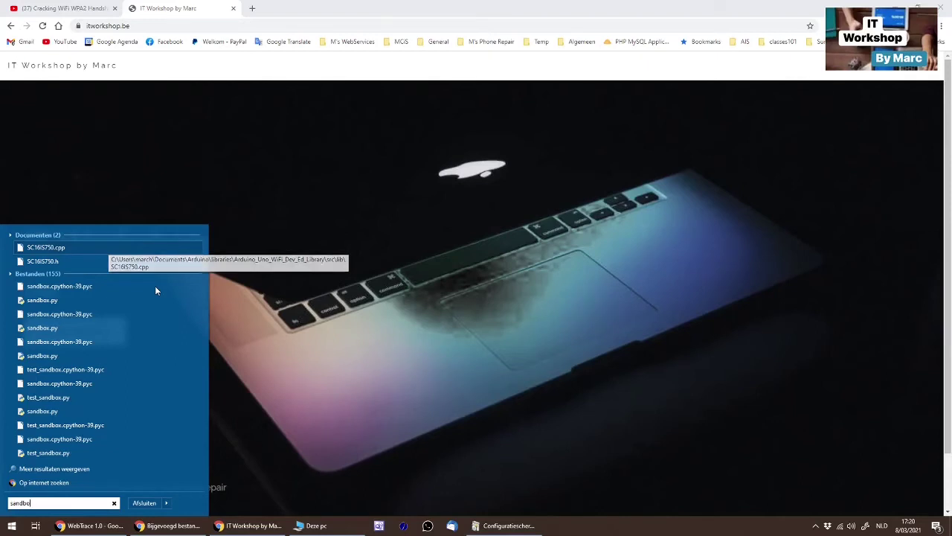
- Replace the search term with "windows sandbox" and close the search
key("BackSpace")
key("BackSpace")
key("BackSpace")
key("BackSpace")
key("BackSpace")
key("BackSpace")
key("BackSpace")
type("windows")
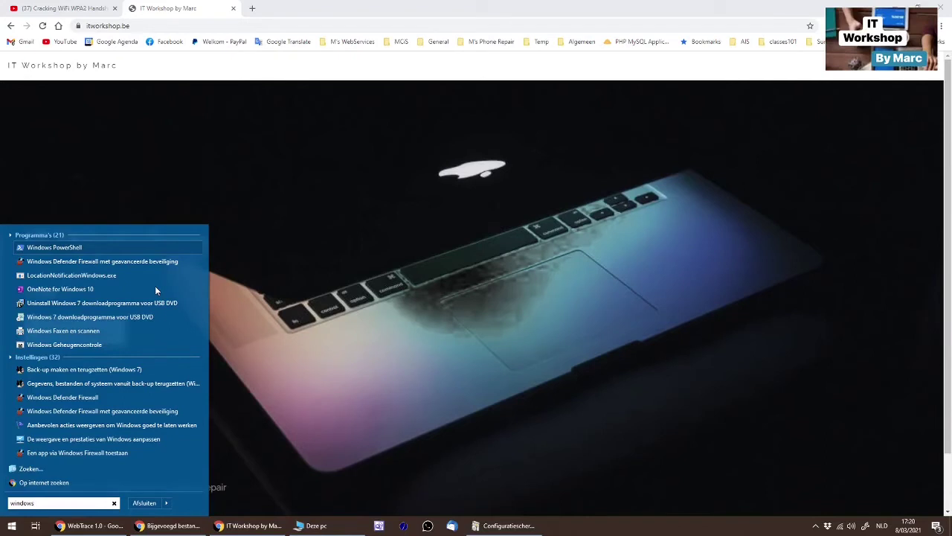
type(" sandbox")
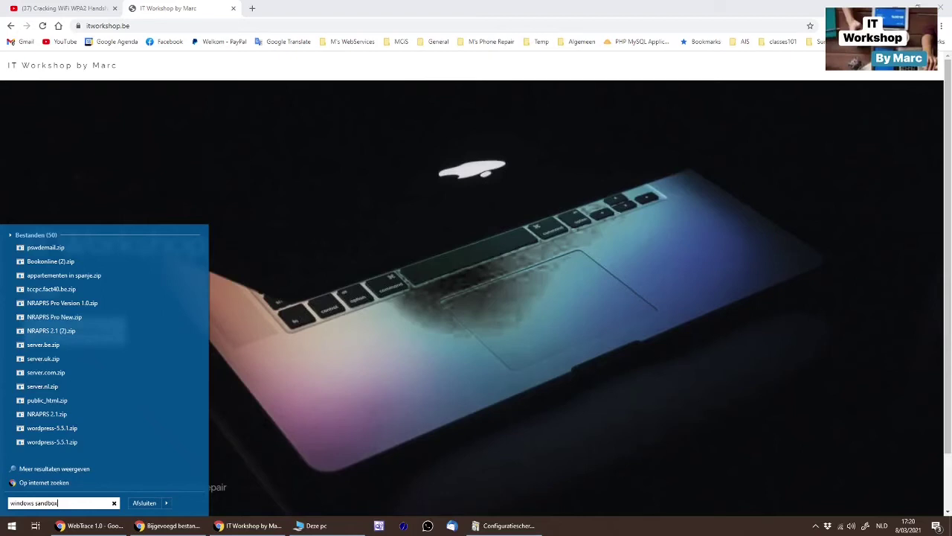
key("Escape")
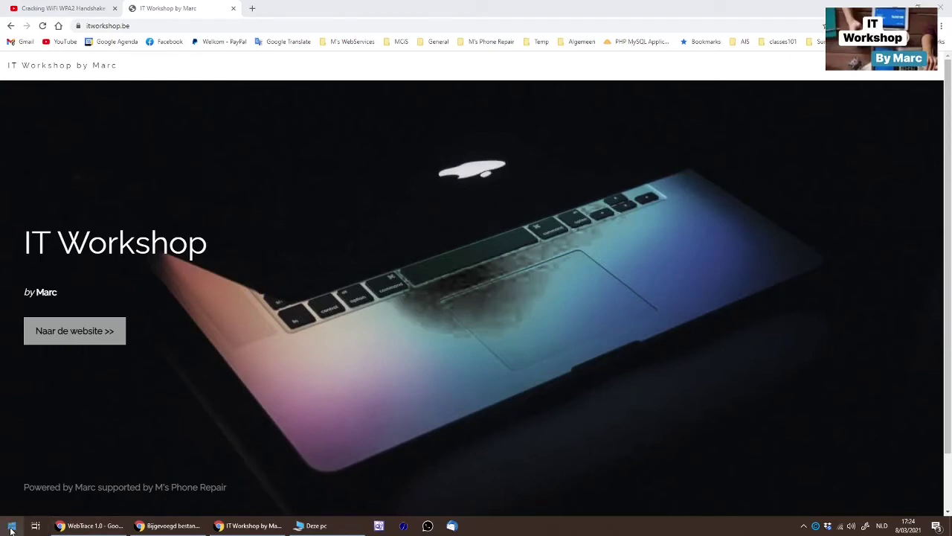
- Find Windows Sandbox by searching for "sand", launch it, and open Microsoft Edge maximized inside it
key("super")
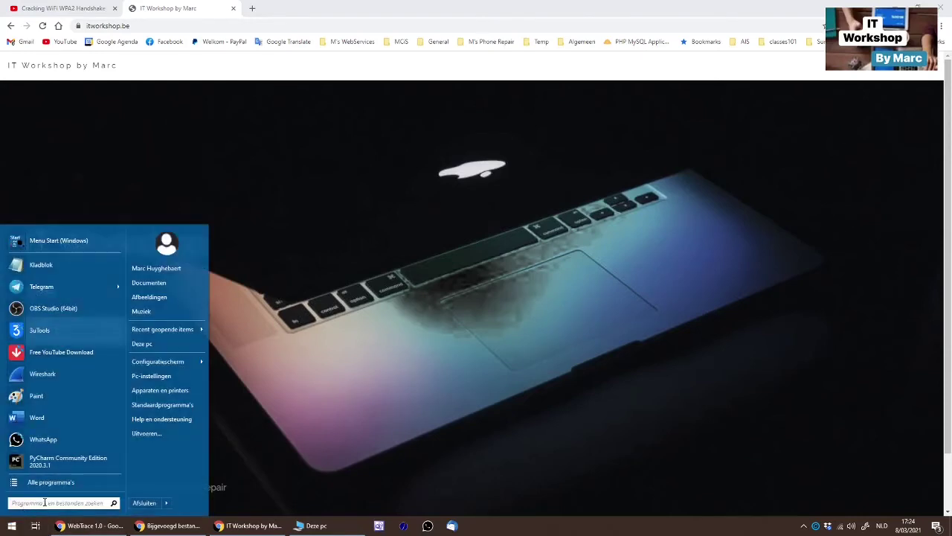
type("sand")
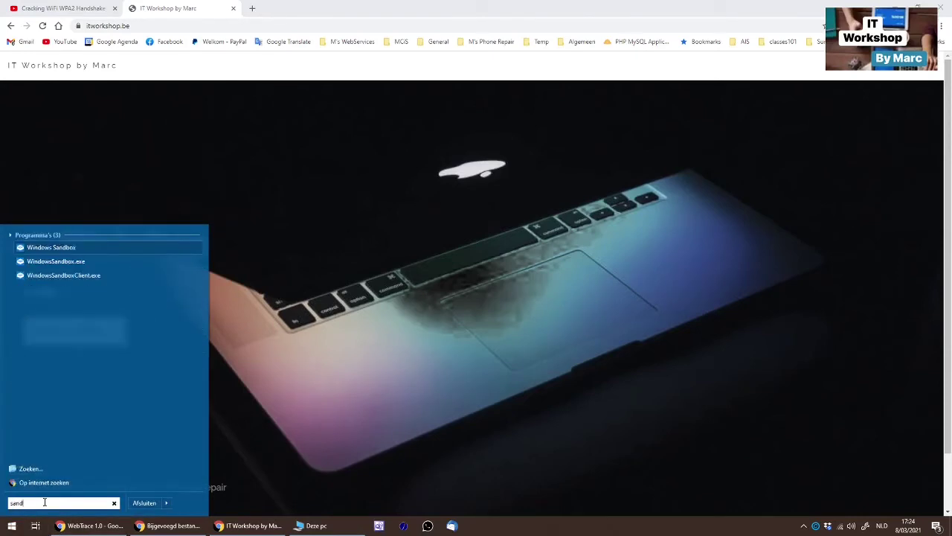
left_click(87, 248)
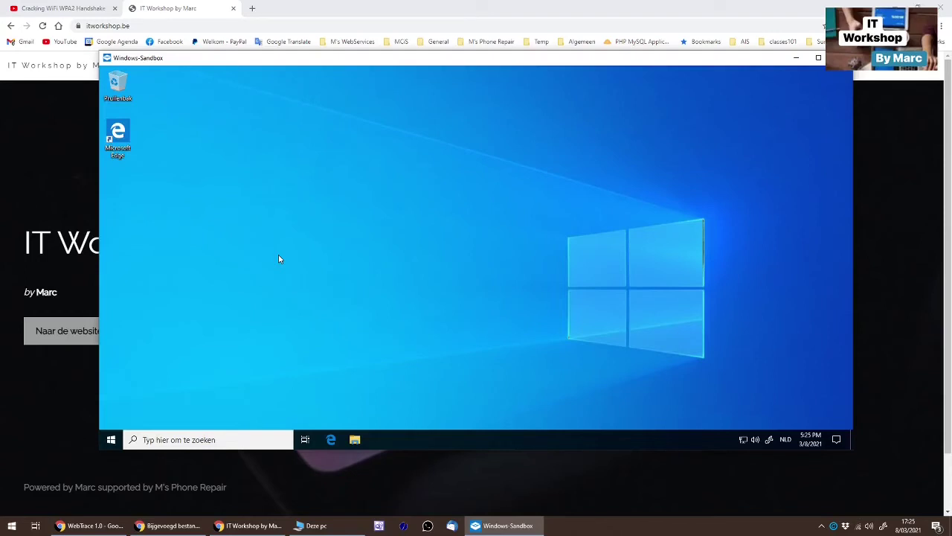
double_click(118, 136)
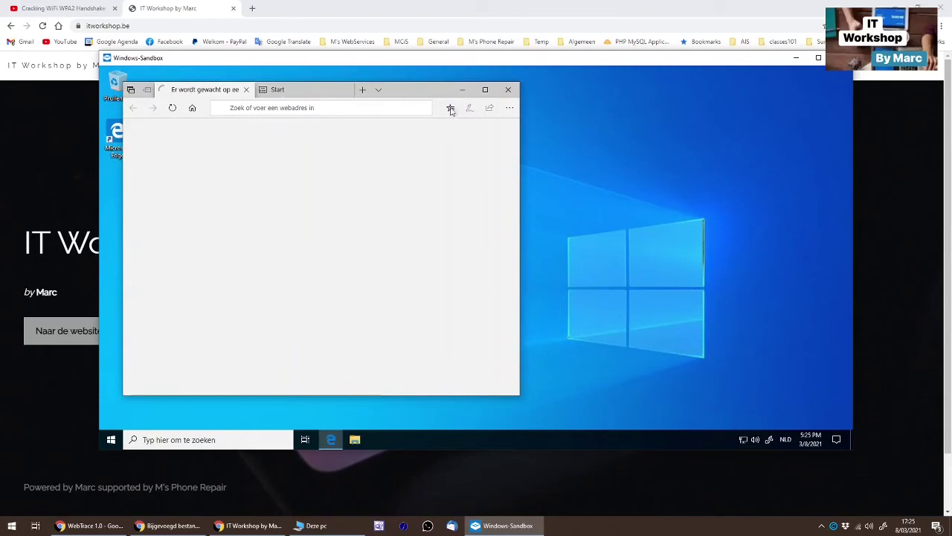
left_click(485, 90)
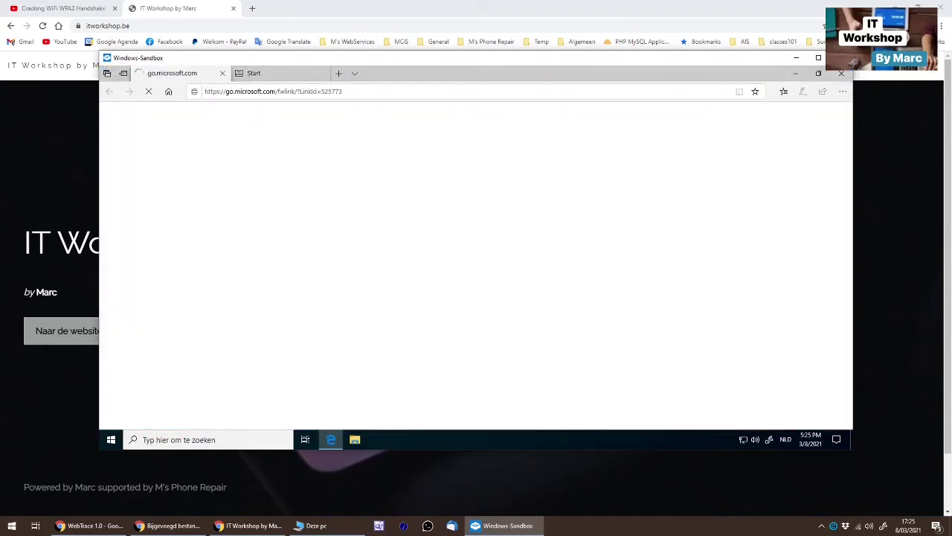
- Go to itworkshops.be in Edge inside the sandbox
key("ctrl+l")
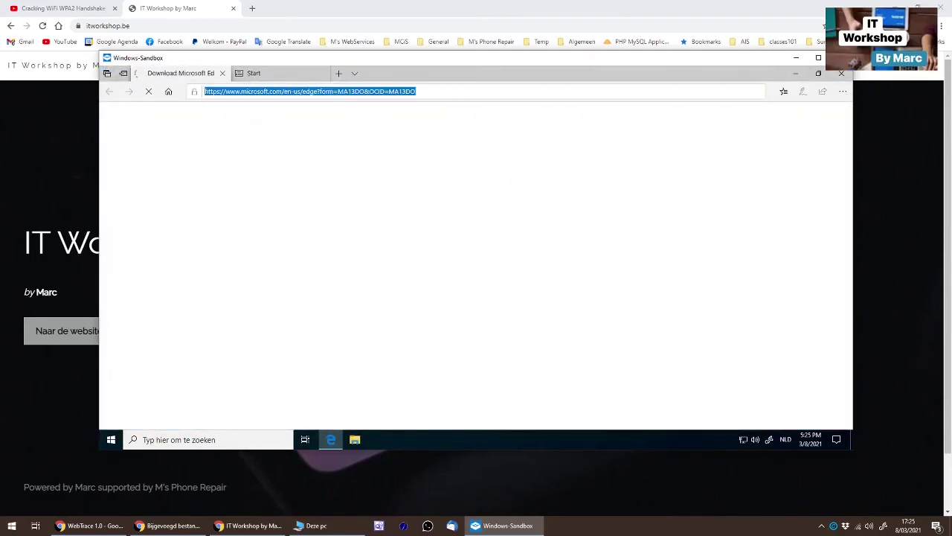
key("BackSpace")
type("itwork")
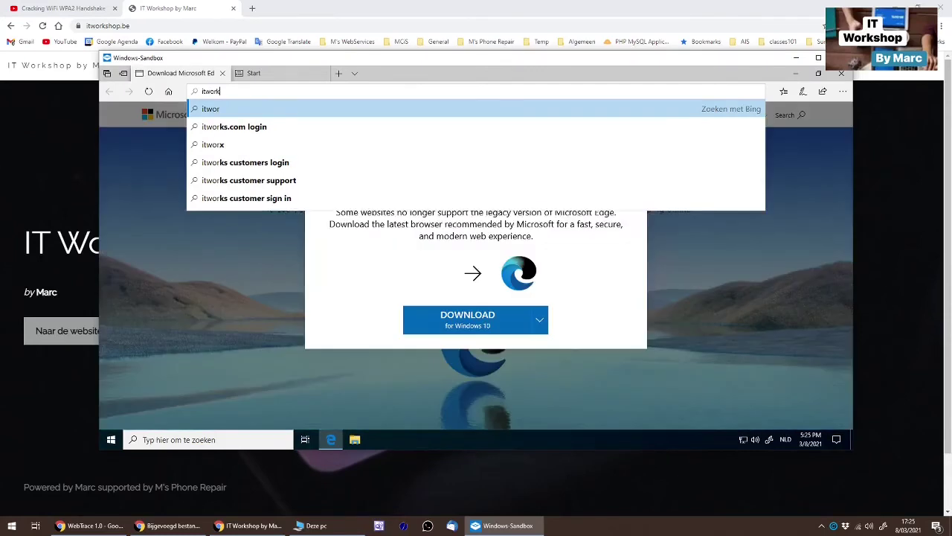
type("shops")
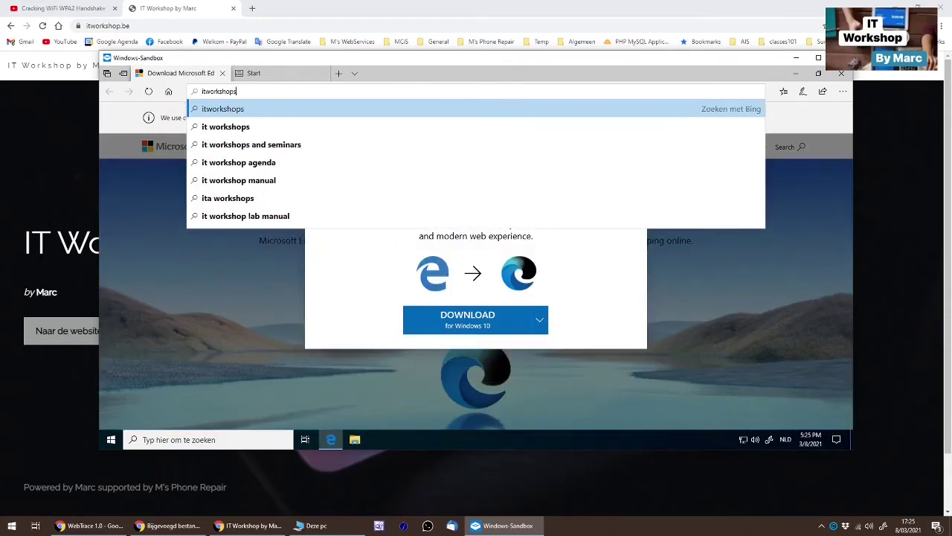
type(".bne")
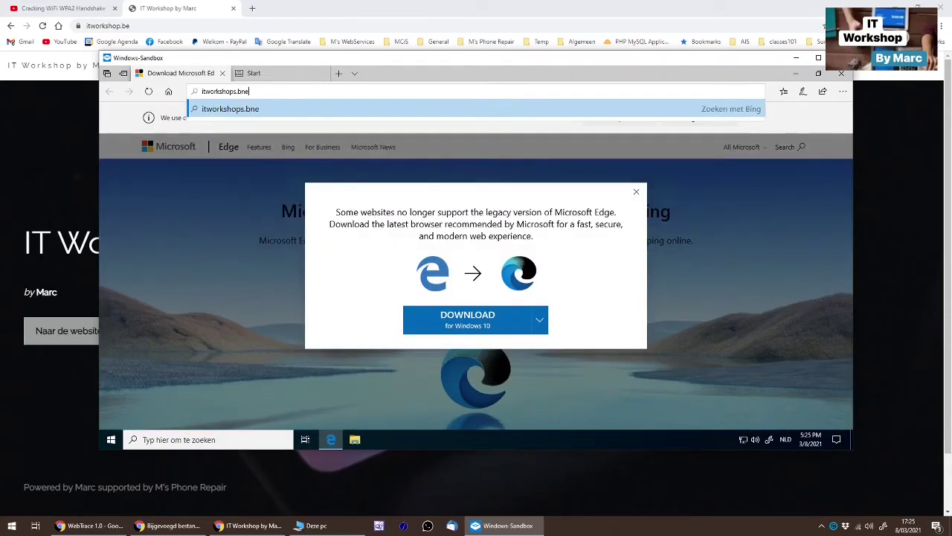
key("BackSpace")
key("BackSpace")
type("e")
key("Return")
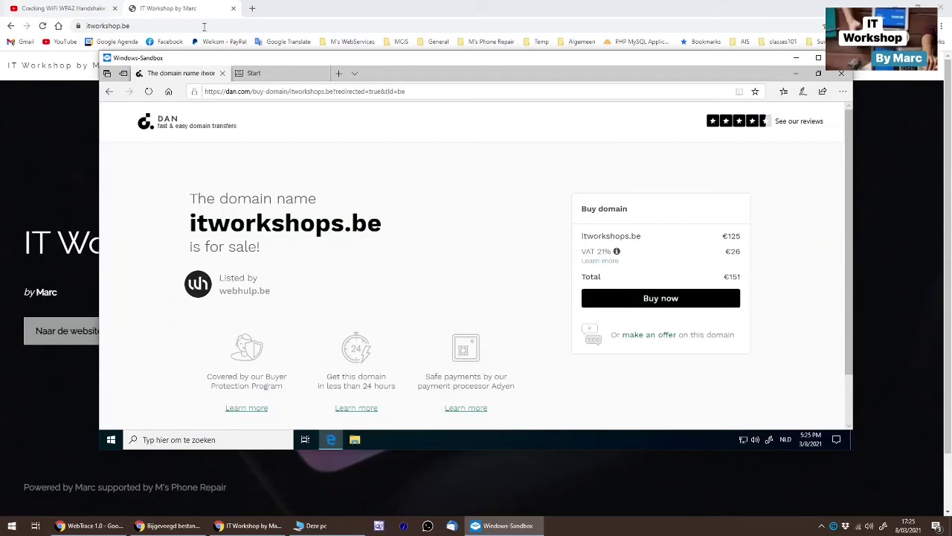
- Copy the itworkshop.be address from Chrome on the host and return to Windows Sandbox
left_click(157, 25)
key("ctrl+c")
right_click(108, 28)
left_click(143, 85)
left_click(508, 525)
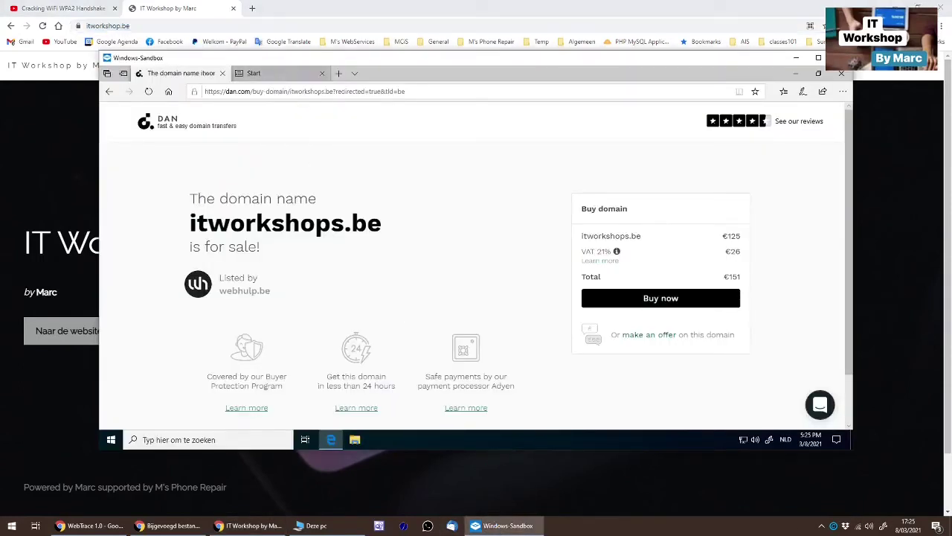
- Replace the address in the sandbox's Edge with the copied itworkshop.be, load it, and maximize the sandbox window
left_click(195, 92)
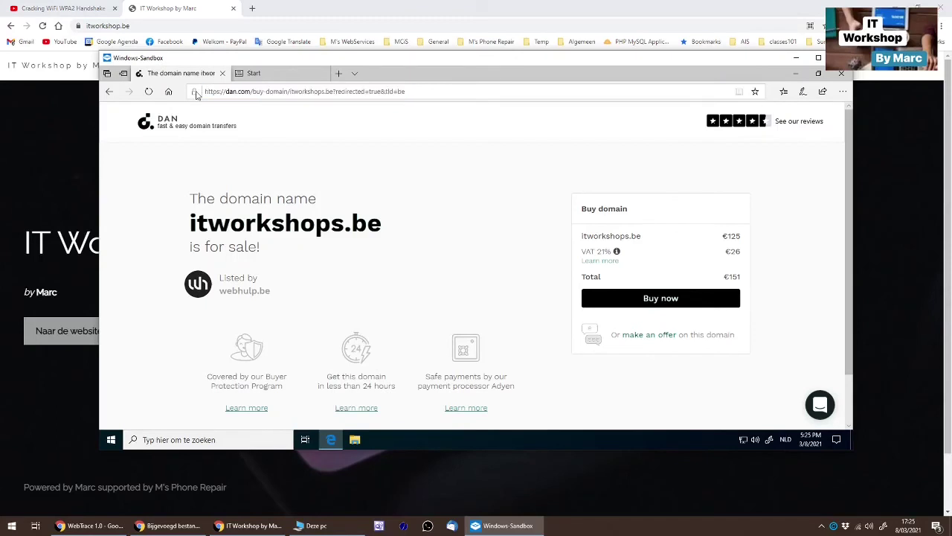
left_click(427, 93)
left_click_drag(406, 92, 186, 93)
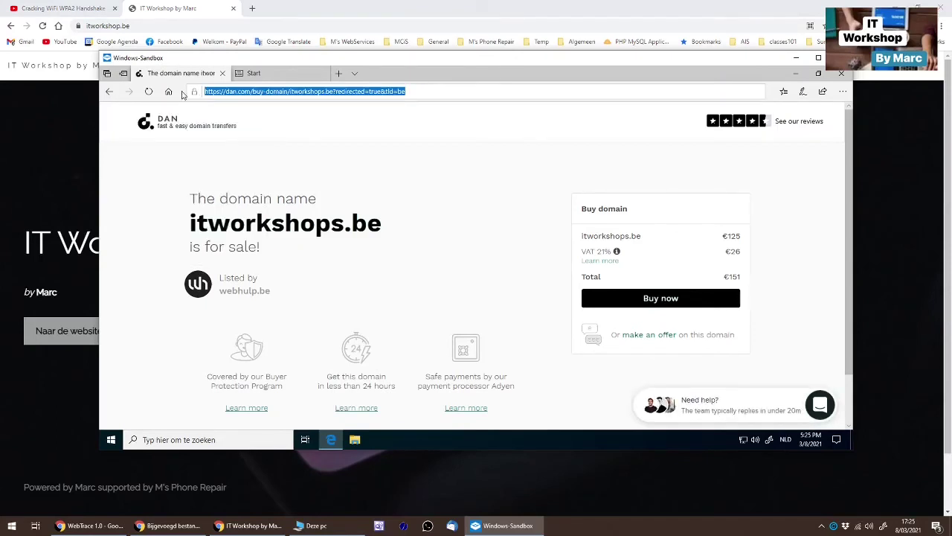
key("ctrl+v")
key("Return")
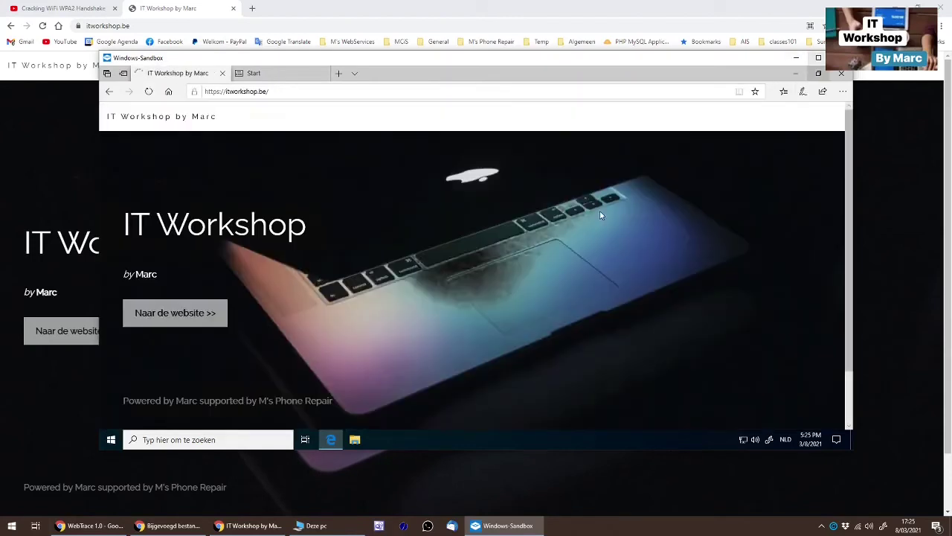
left_click_drag(156, 60, 206, 103)
left_click(872, 100)
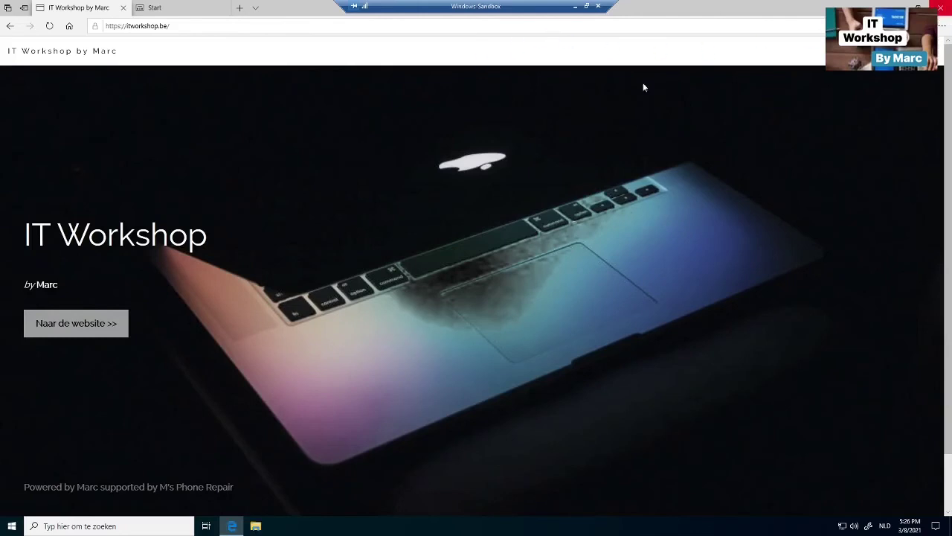
- Close Edge with all its tabs and close Windows Sandbox
left_click(944, 11)
left_click(419, 286)
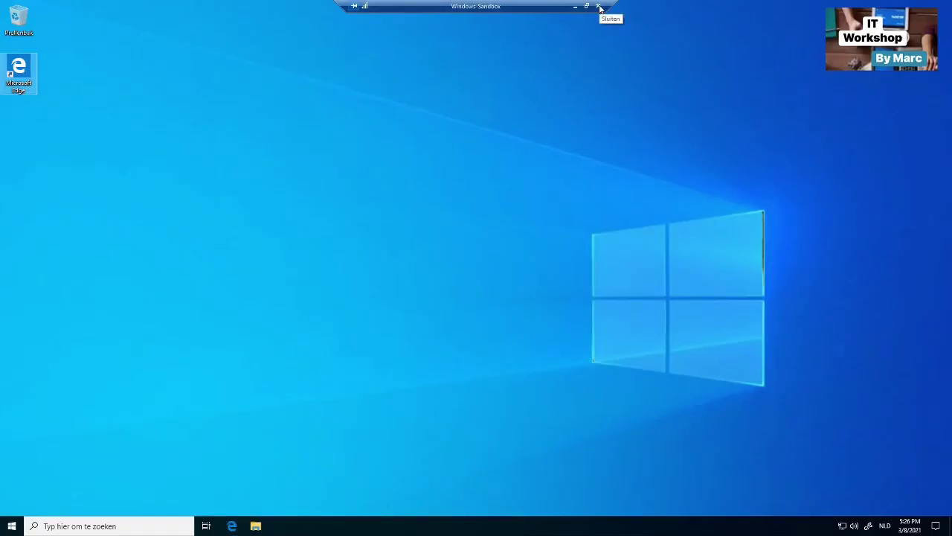
left_click(599, 7)
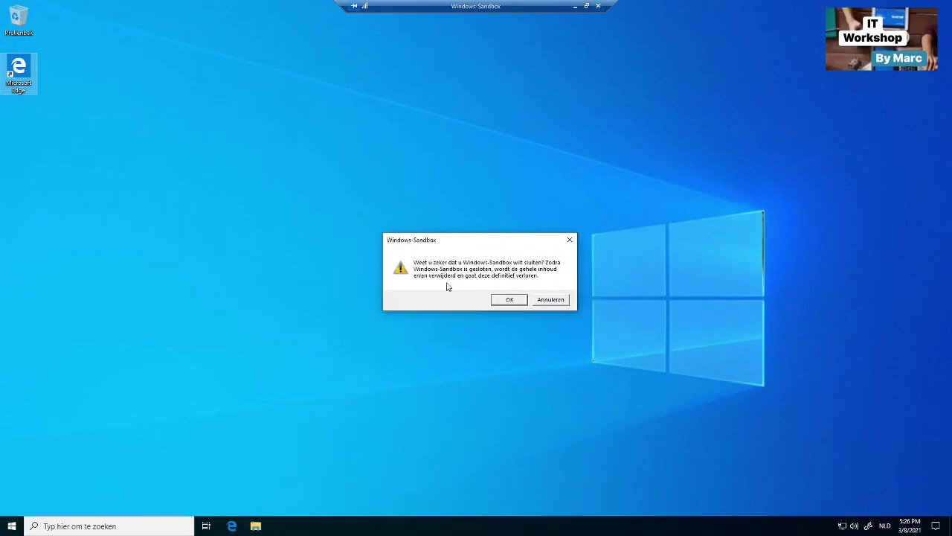